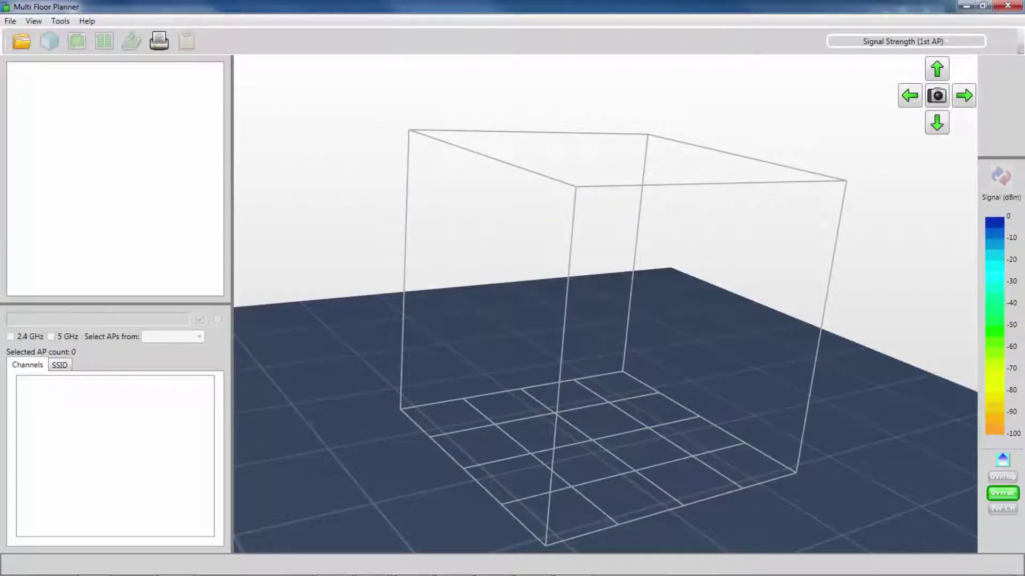
# Create a new building named Tutorial with 4 floors, measured in feet.
pyautogui.click(10, 21)
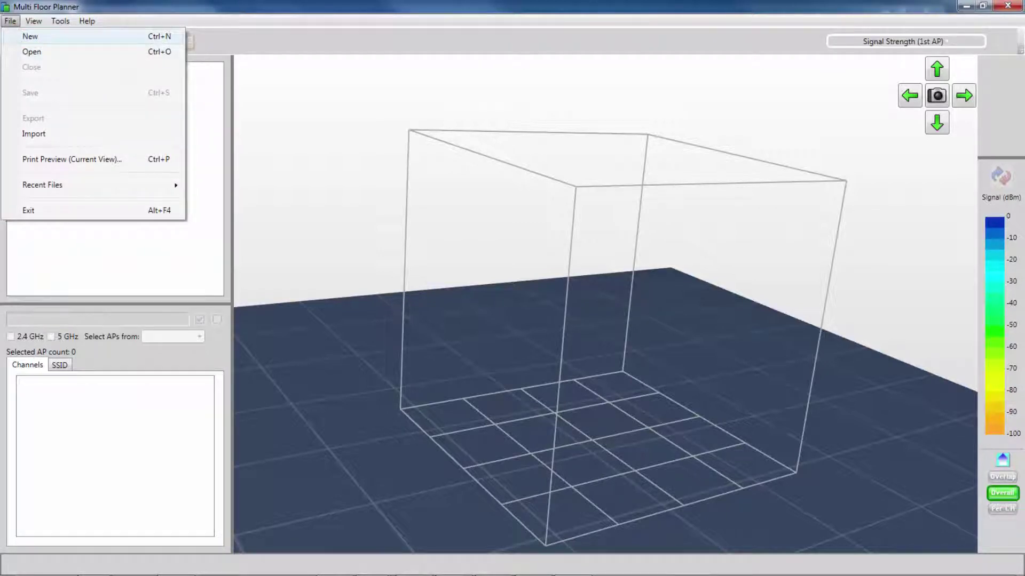
pyautogui.press('Return')
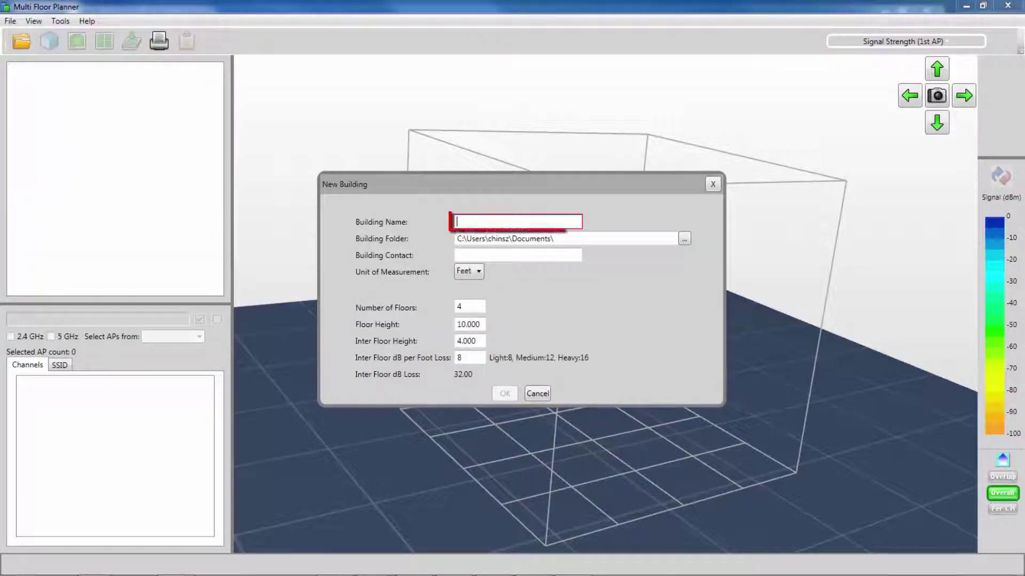
pyautogui.write('Tutorial')
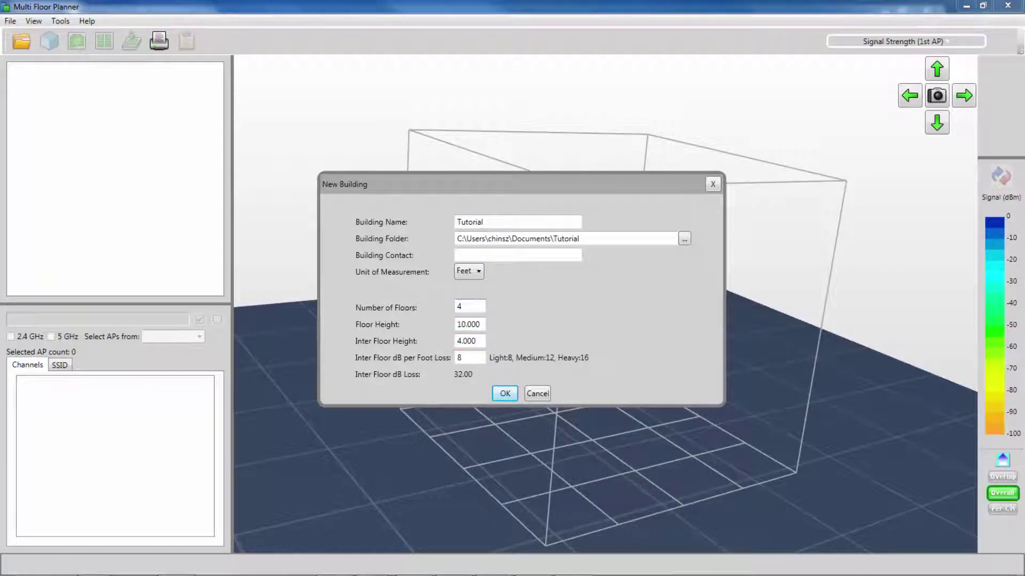
pyautogui.press('Return')
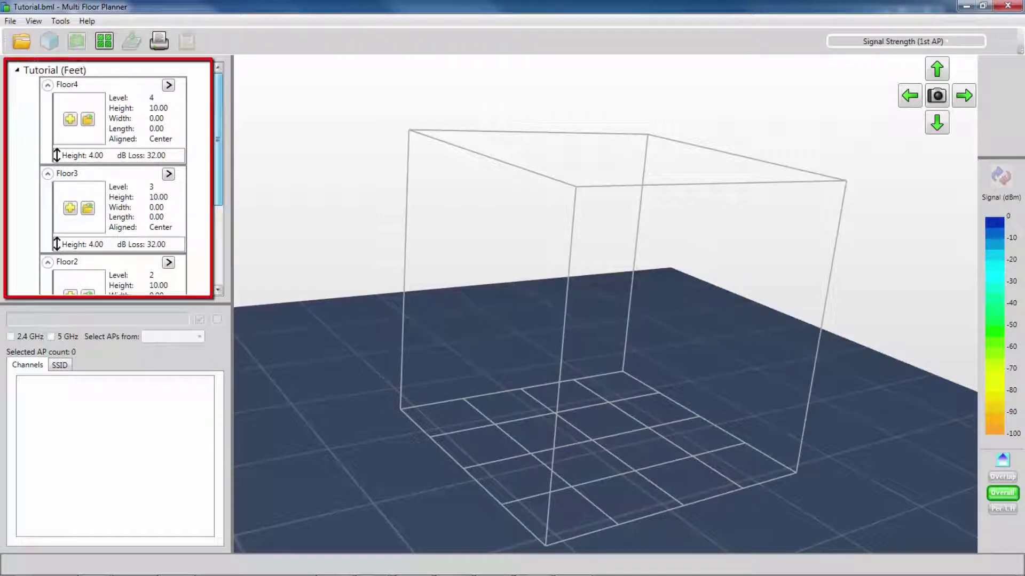
# Create a plan project named Floor 1 for the building's first floor, using the Floor1 image as its floor plan.
pyautogui.moveTo(218, 139); pyautogui.dragTo(218, 169)
pyautogui.scroll(-2, 114, 178)
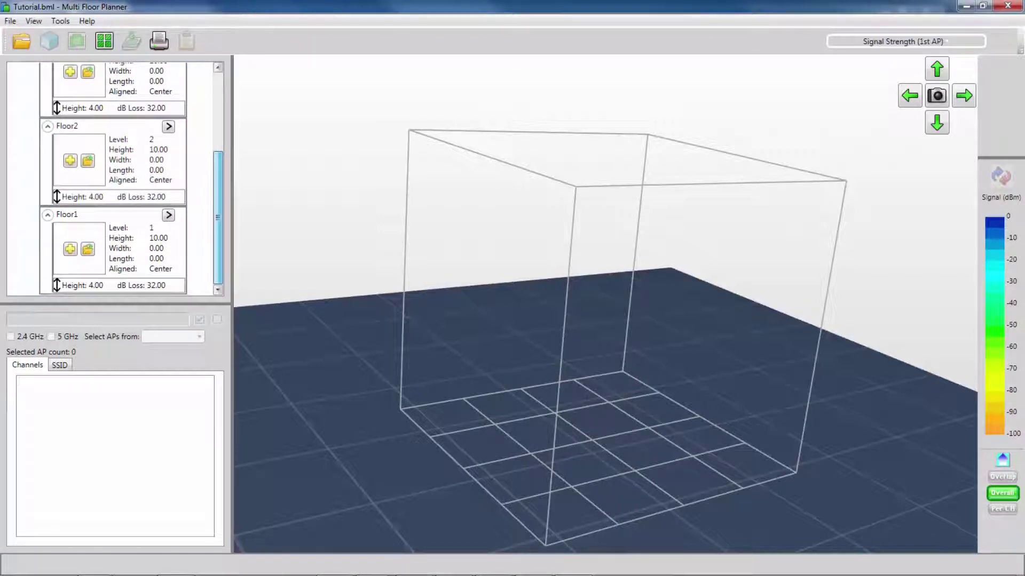
pyautogui.scroll(-1, 114, 178)
pyautogui.moveTo(217, 215); pyautogui.dragTo(218, 139)
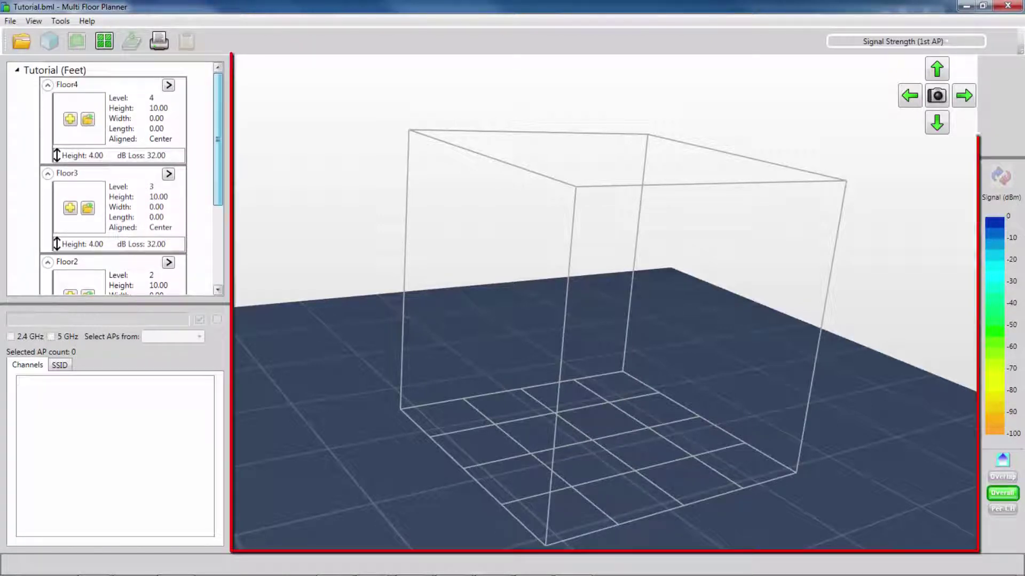
pyautogui.scroll(-5, 114, 177)
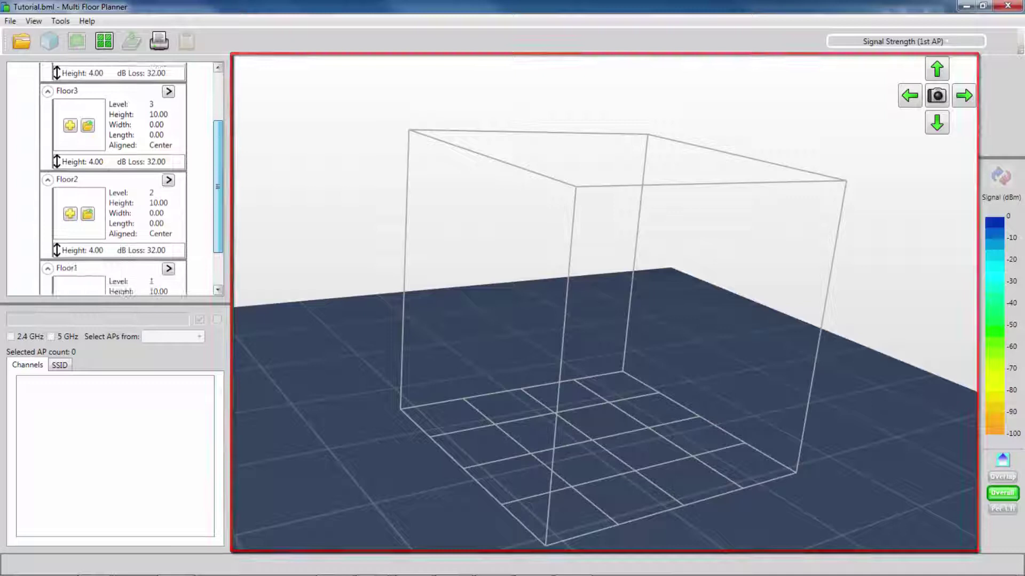
pyautogui.scroll(-1, 113, 179)
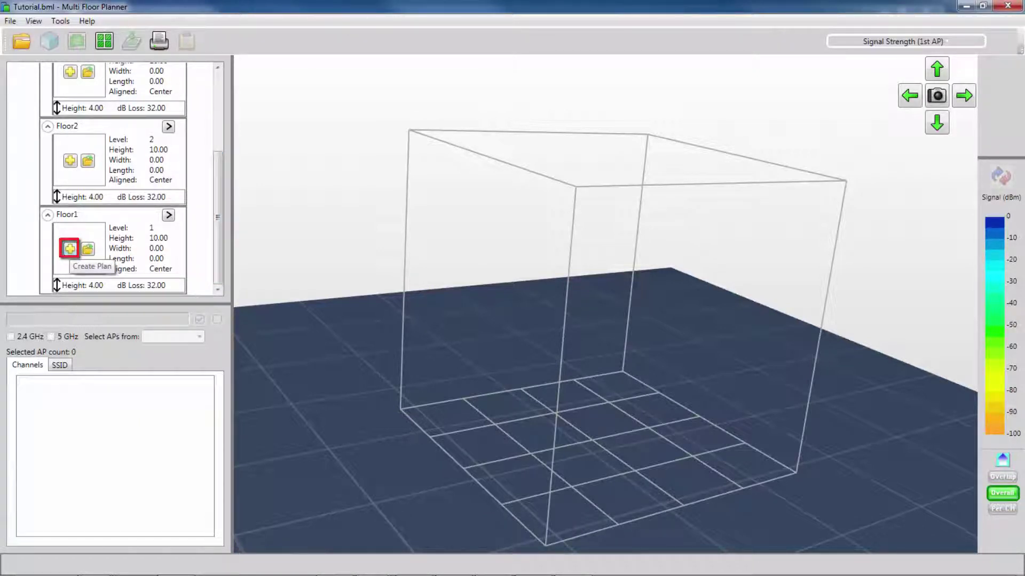
pyautogui.click(70, 249)
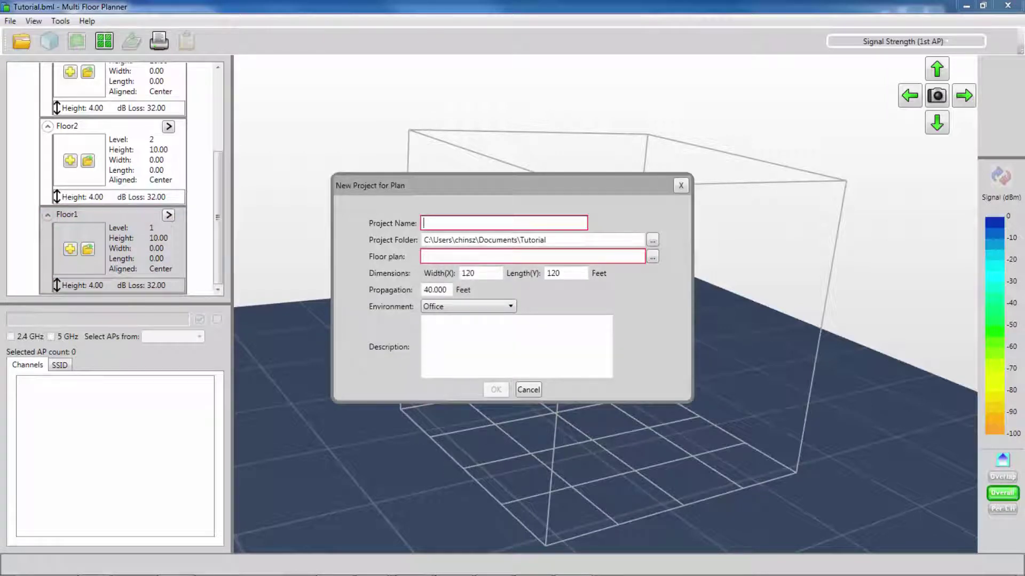
pyautogui.write('Floor 1')
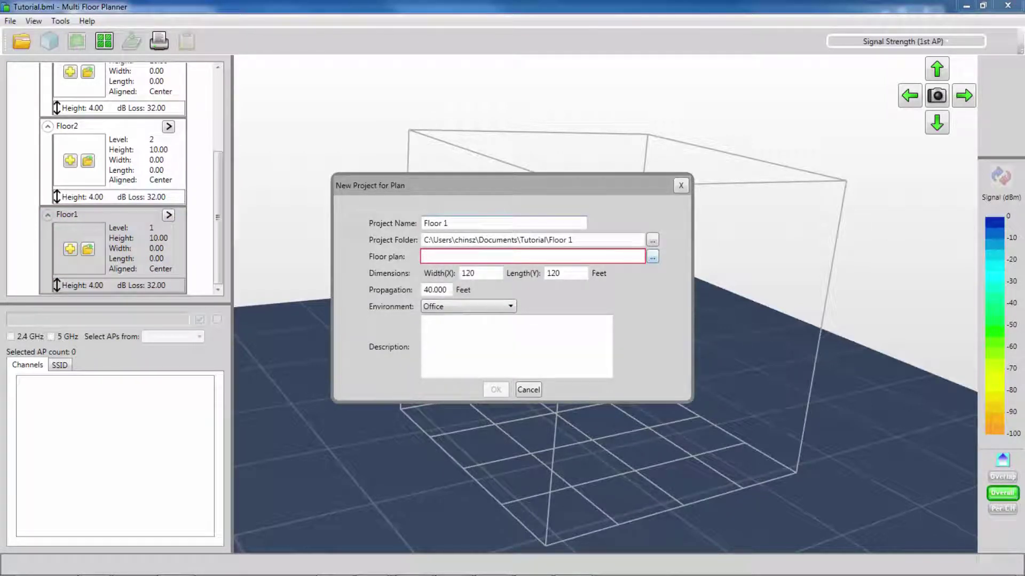
pyautogui.click(653, 256)
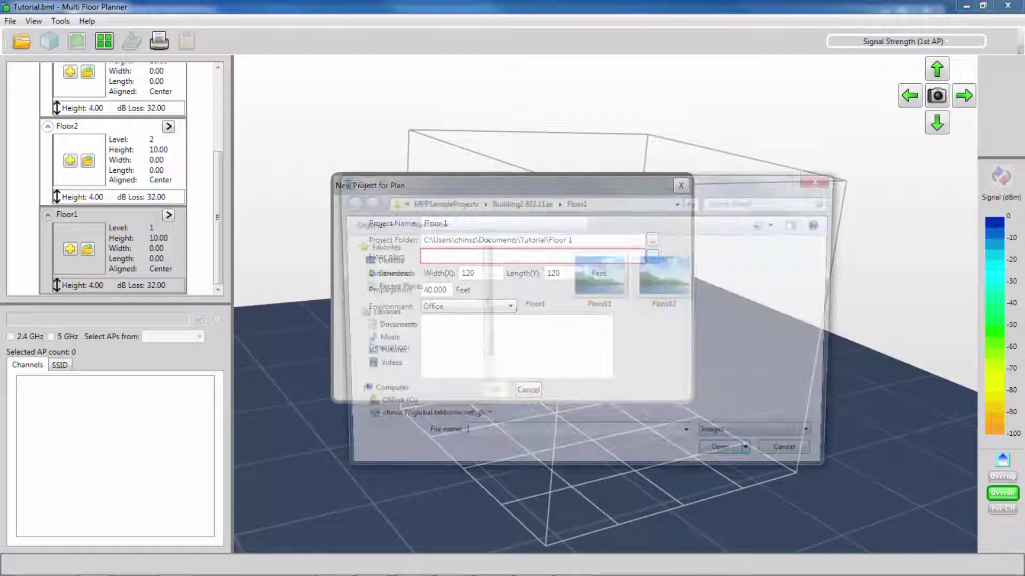
pyautogui.click(528, 288)
pyautogui.click(729, 458)
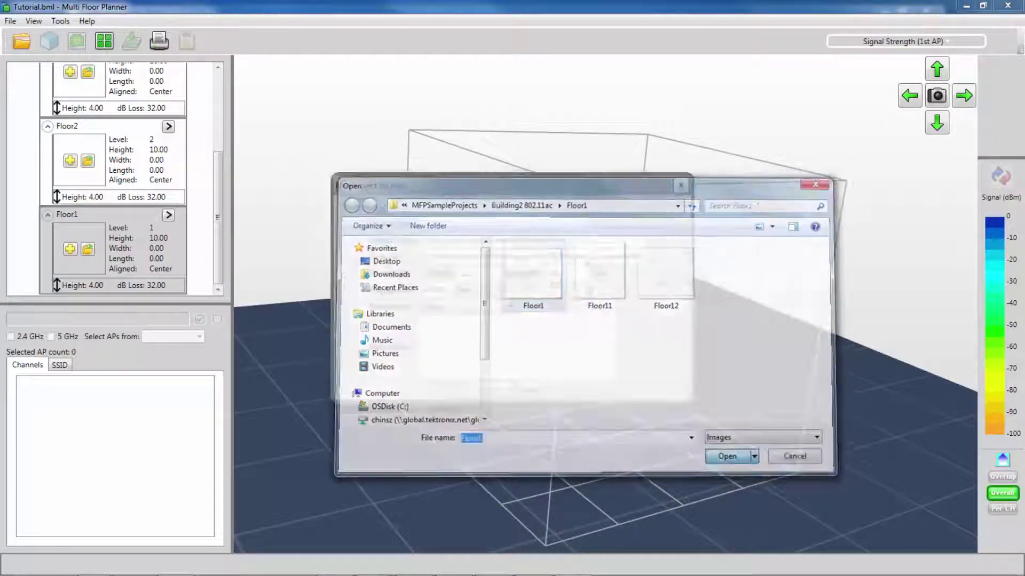
pyautogui.click(496, 389)
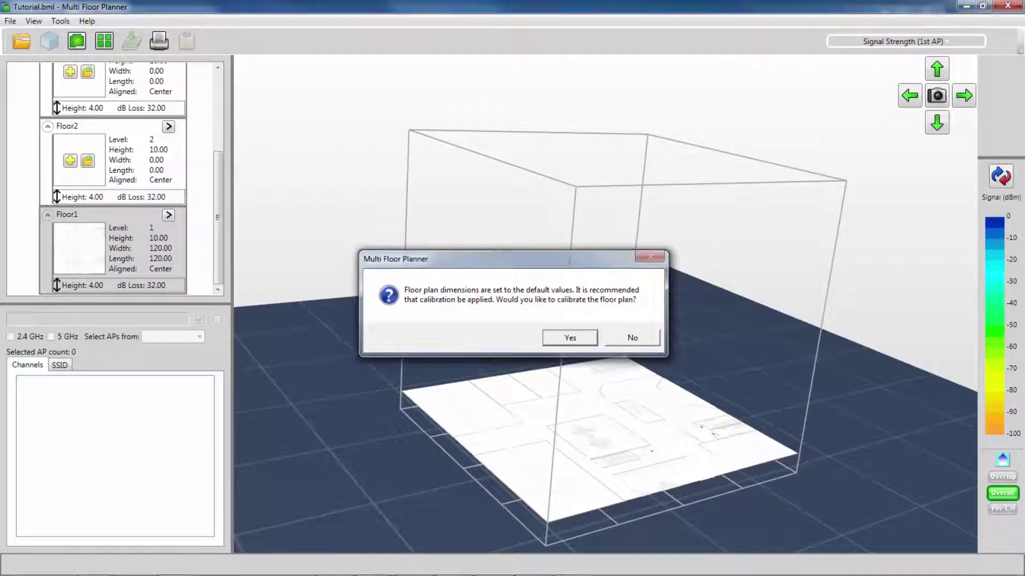
# Calibrate the first floor's plan in dual direction, marking its full upper edge as an actual distance of 100 feet.
pyautogui.click(570, 338)
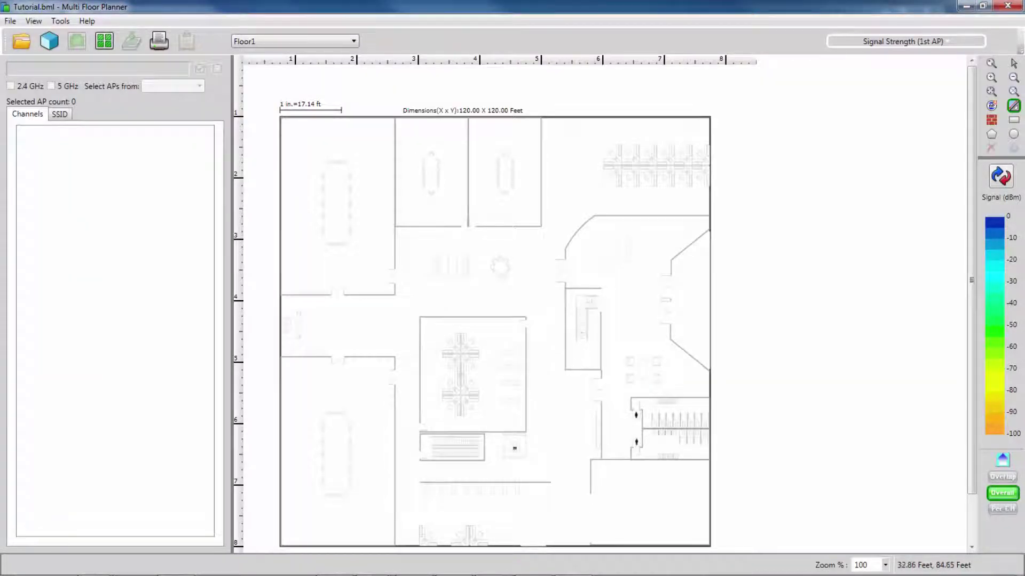
pyautogui.click(280, 115)
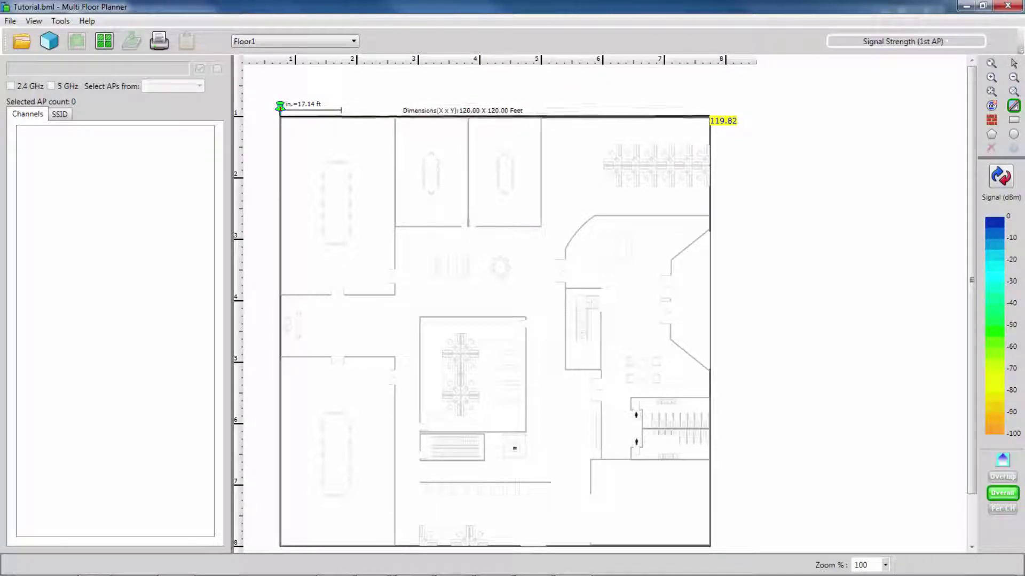
pyautogui.click(710, 115)
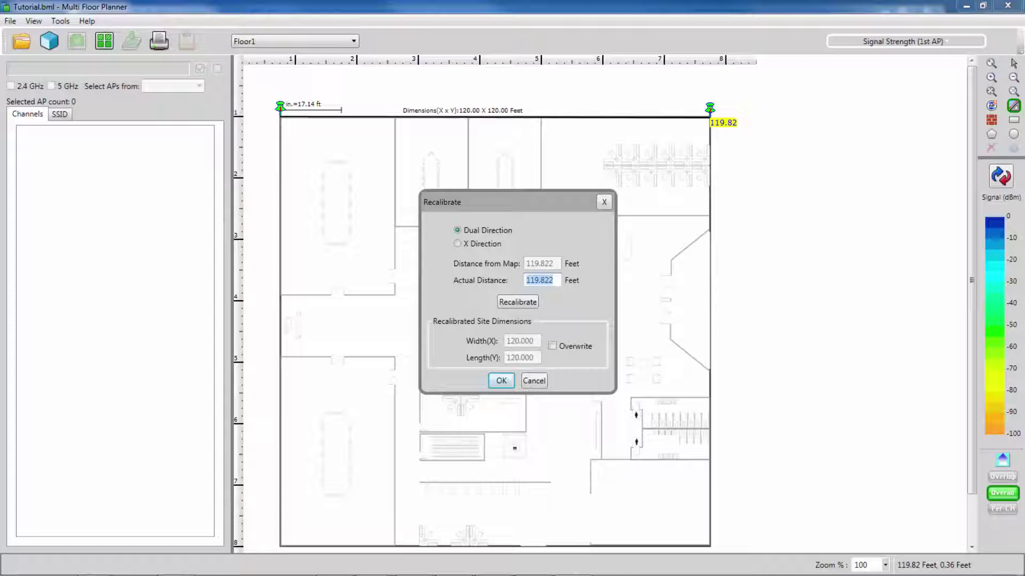
pyautogui.write('100')
pyautogui.click(518, 302)
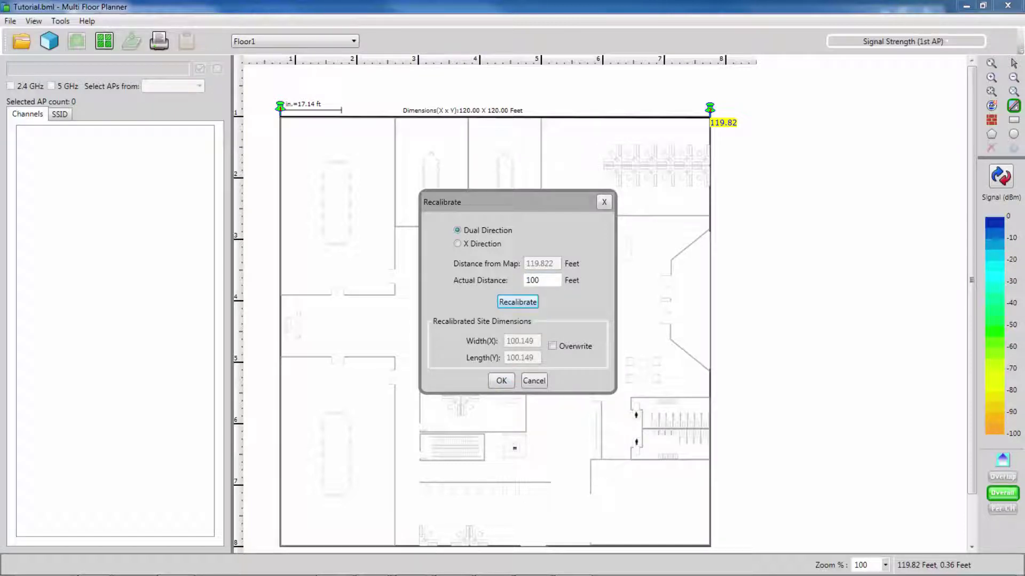
pyautogui.click(501, 381)
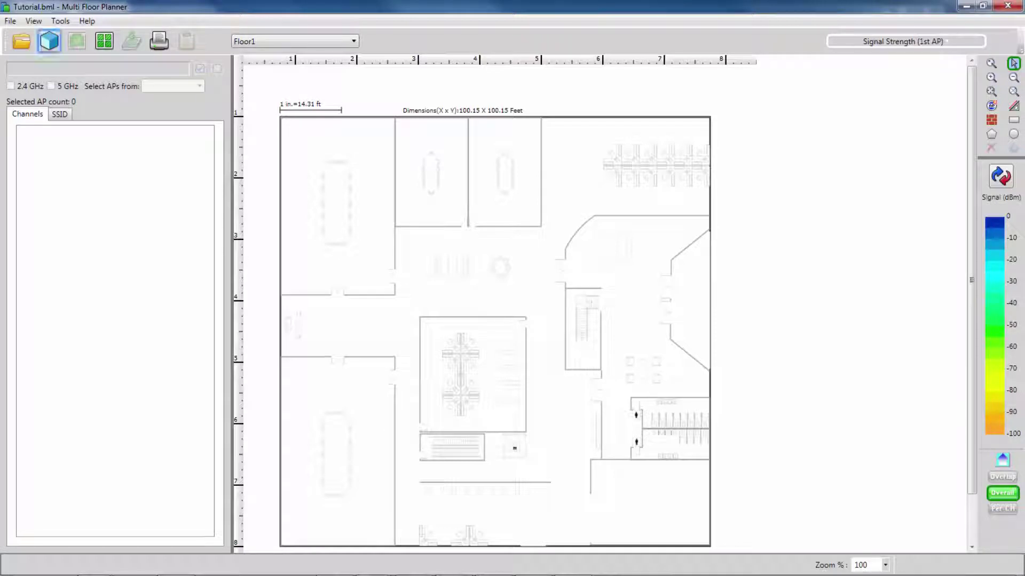
# Return to the 3D building view and start creating a plan for Floor2.
pyautogui.click(49, 42)
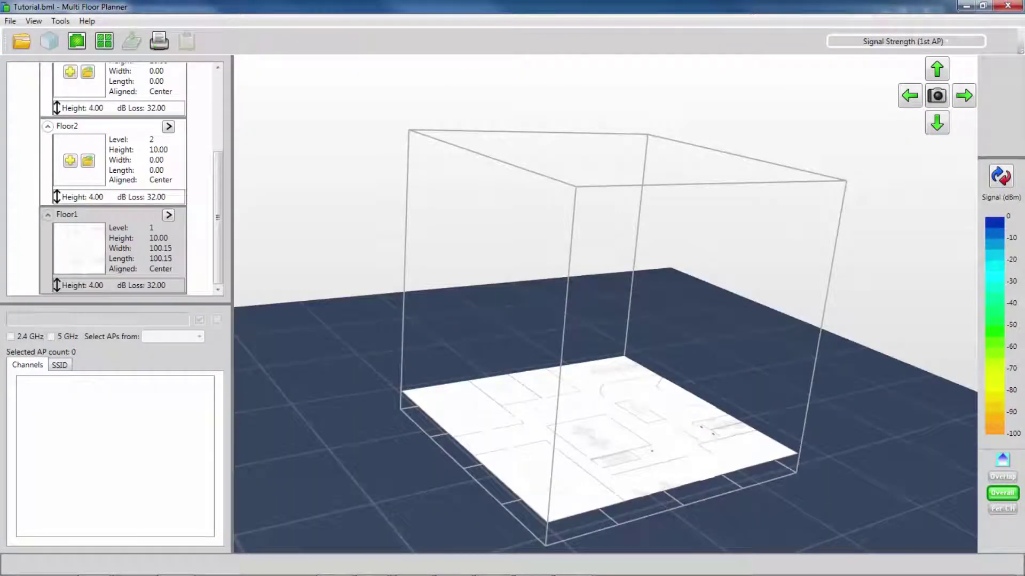
pyautogui.moveTo(217, 218); pyautogui.dragTo(218, 195)
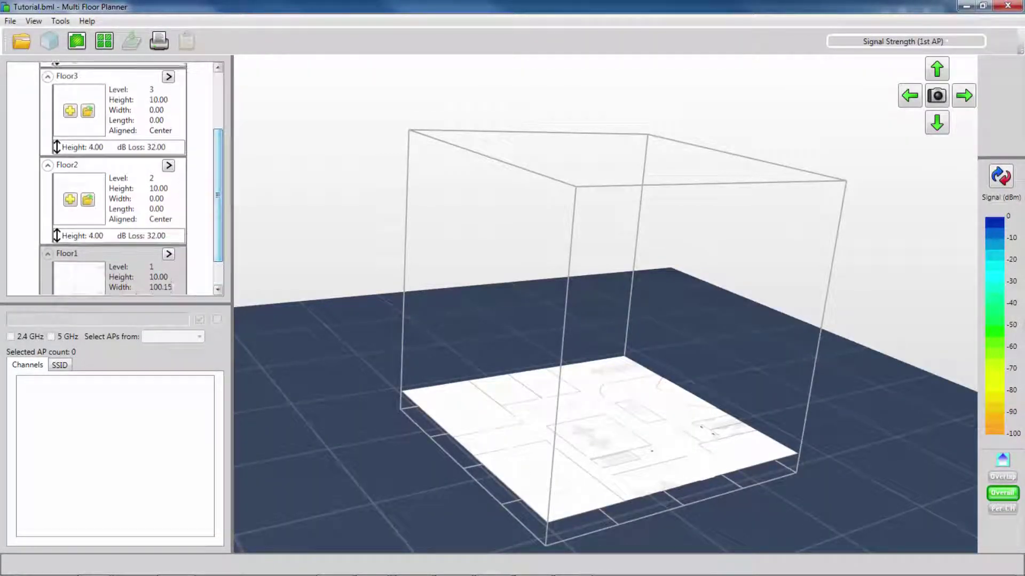
pyautogui.click(70, 200)
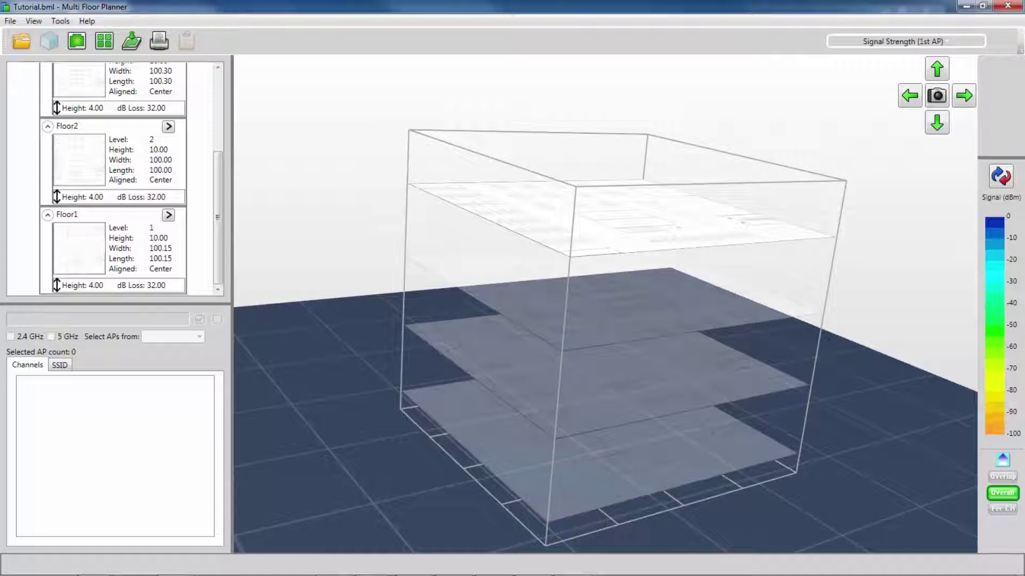
# Open floor alignment with Floor2 as the floor to align and Floor1 as the reference floor.
pyautogui.click(113, 249)
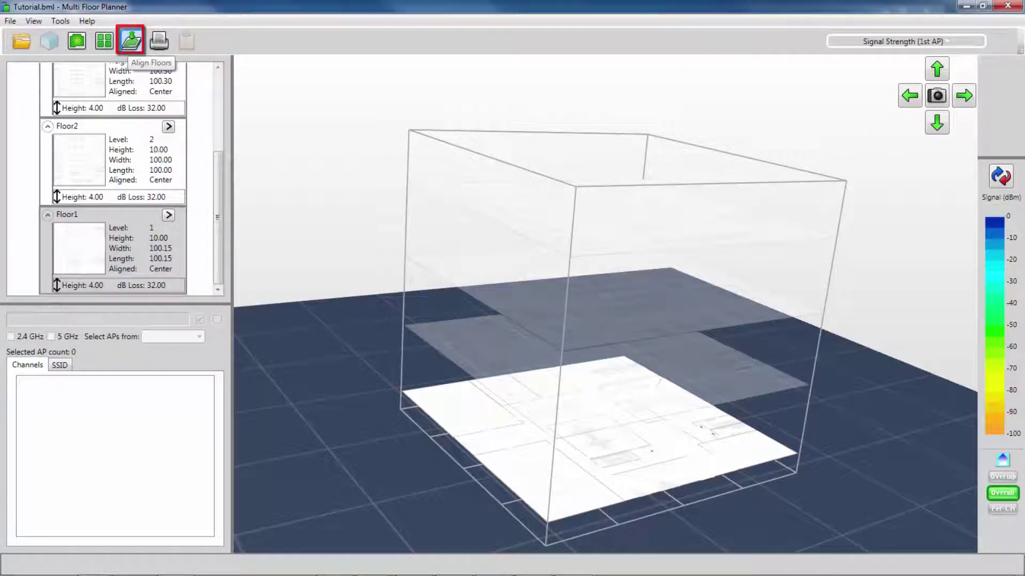
pyautogui.click(130, 40)
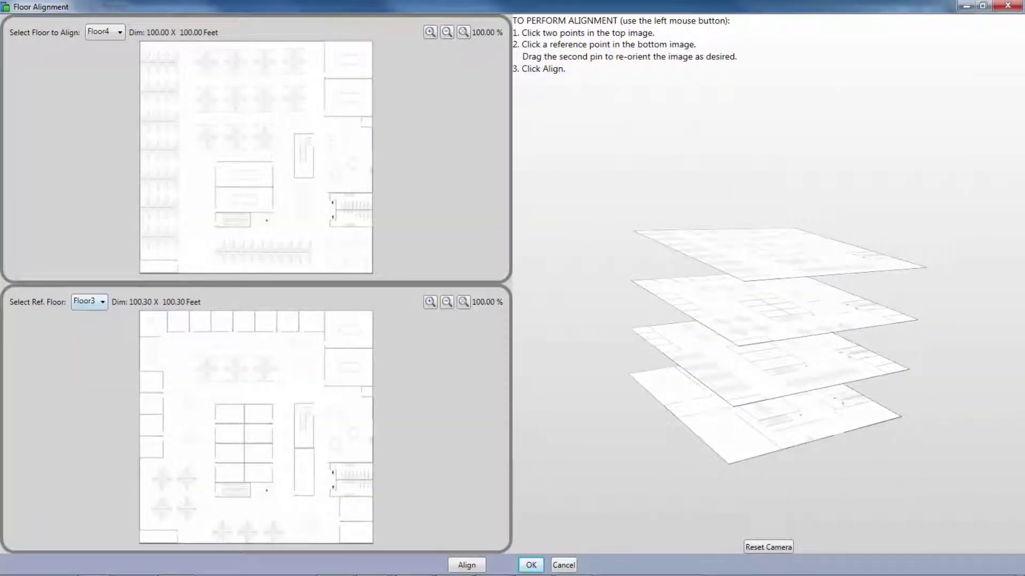
pyautogui.click(90, 302)
pyautogui.click(85, 348)
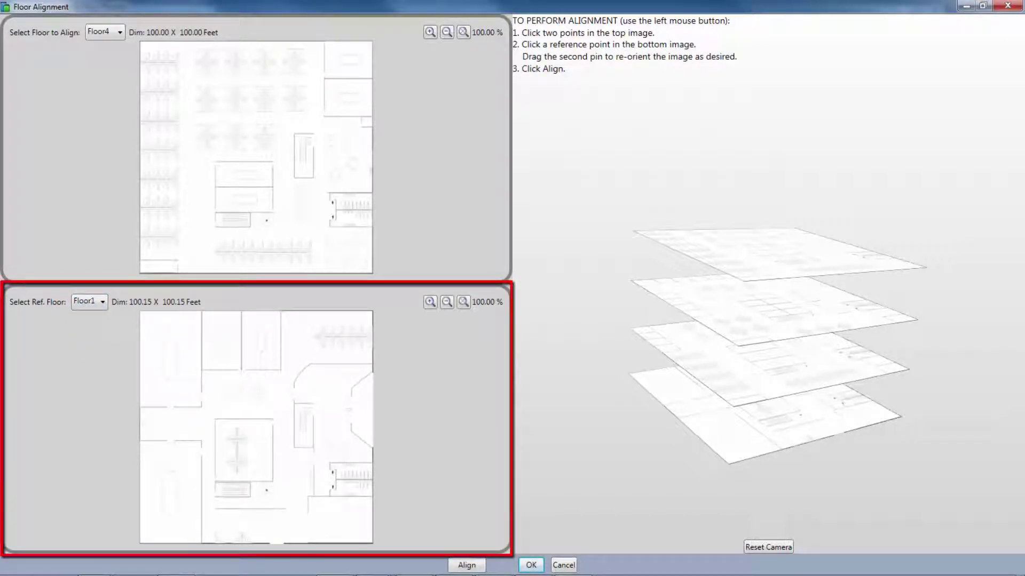
pyautogui.click(105, 32)
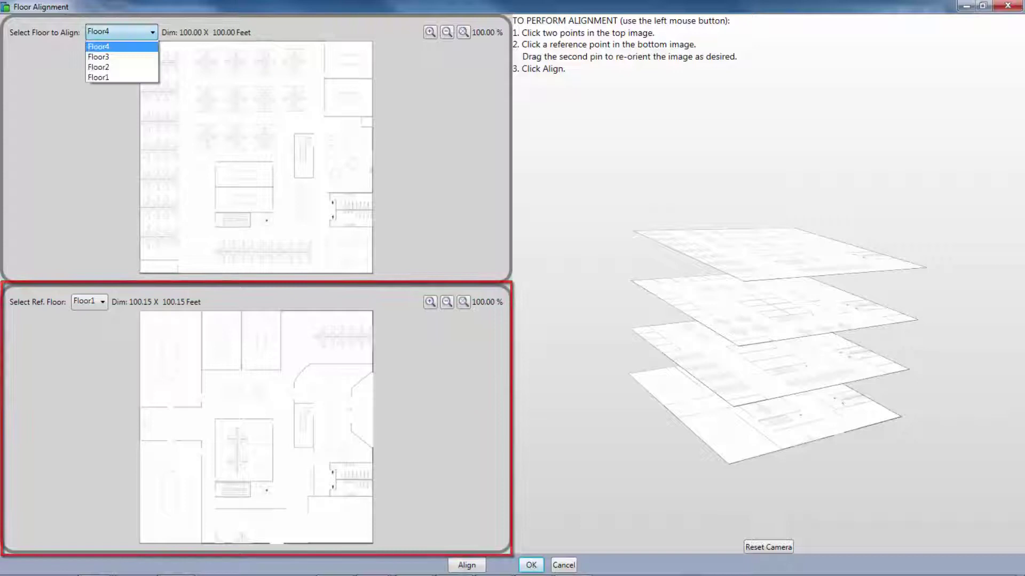
pyautogui.click(102, 81)
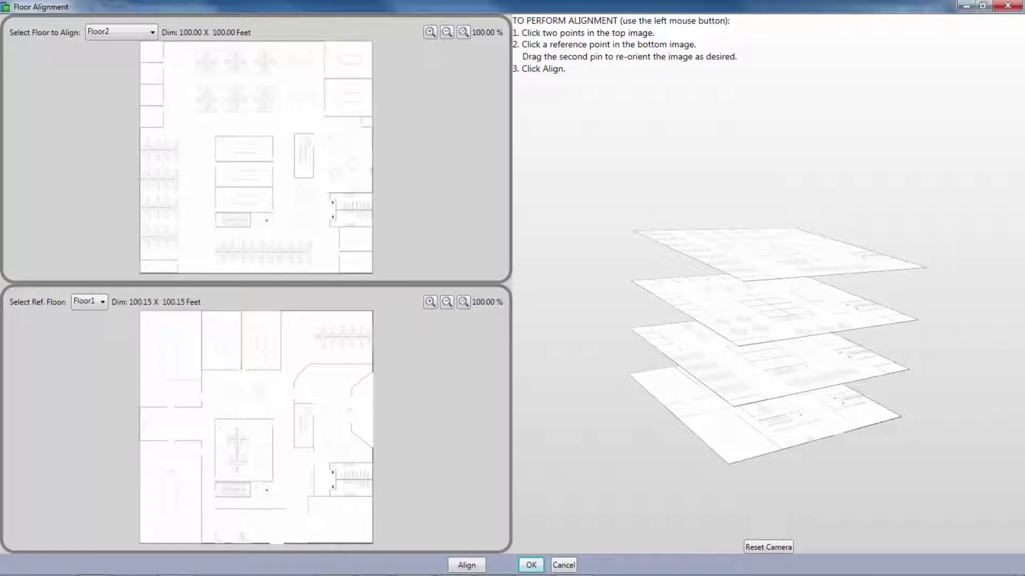
# Pin the upper and lower outer corners of the restroom block on Floor2 and match them to the same corners on Floor1.
pyautogui.click(329, 191)
pyautogui.click(330, 224)
pyautogui.click(330, 462)
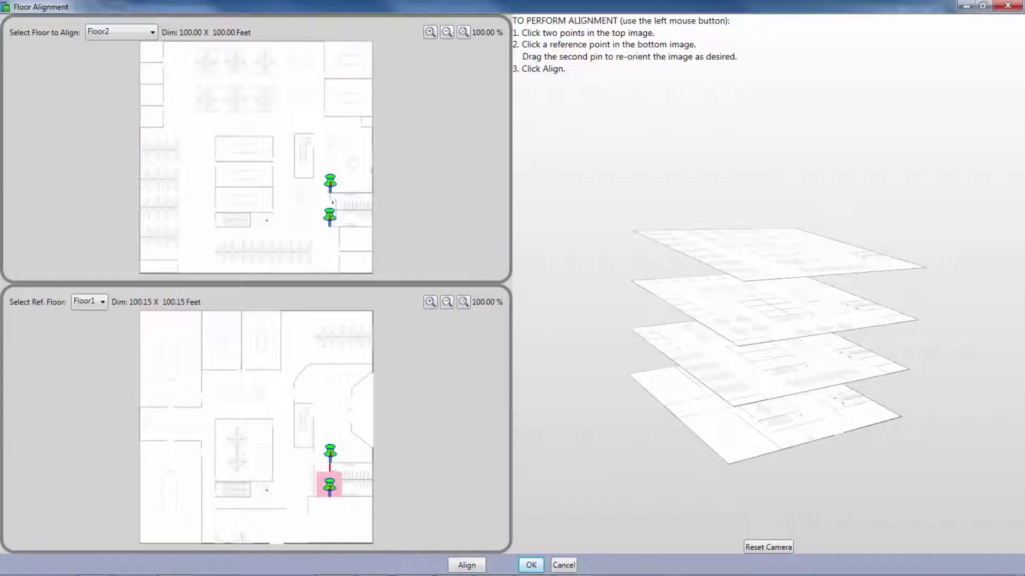
pyautogui.moveTo(330, 487)
pyautogui.mouseDown()
pyautogui.moveTo(346, 483)
pyautogui.moveTo(308, 480)
pyautogui.moveTo(330, 486)
pyautogui.mouseUp()
# Choose Floor3 as the floor to align.
pyautogui.click(122, 32)
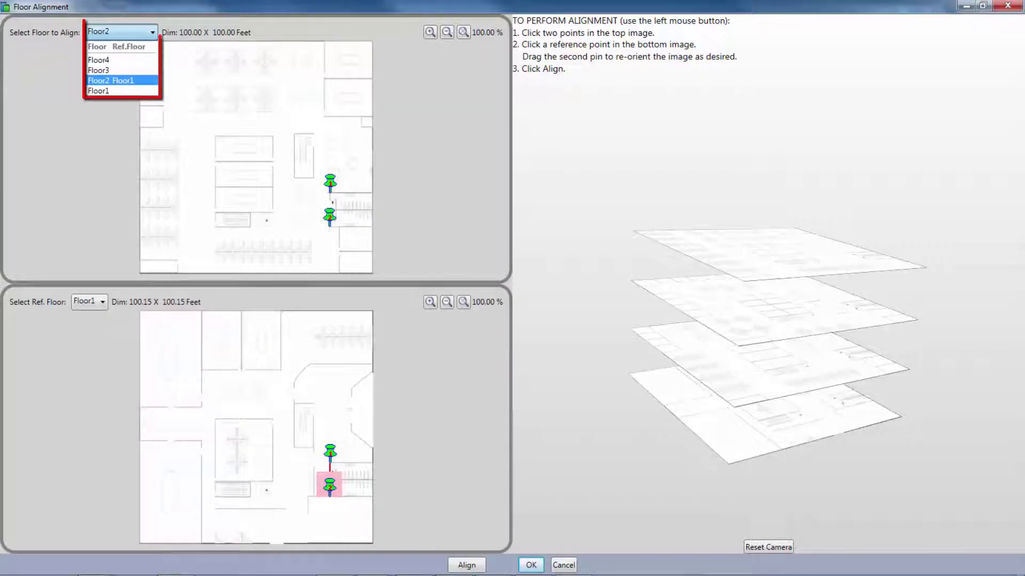
pyautogui.press('Up')
pyautogui.press('Up')
pyautogui.press('Down')
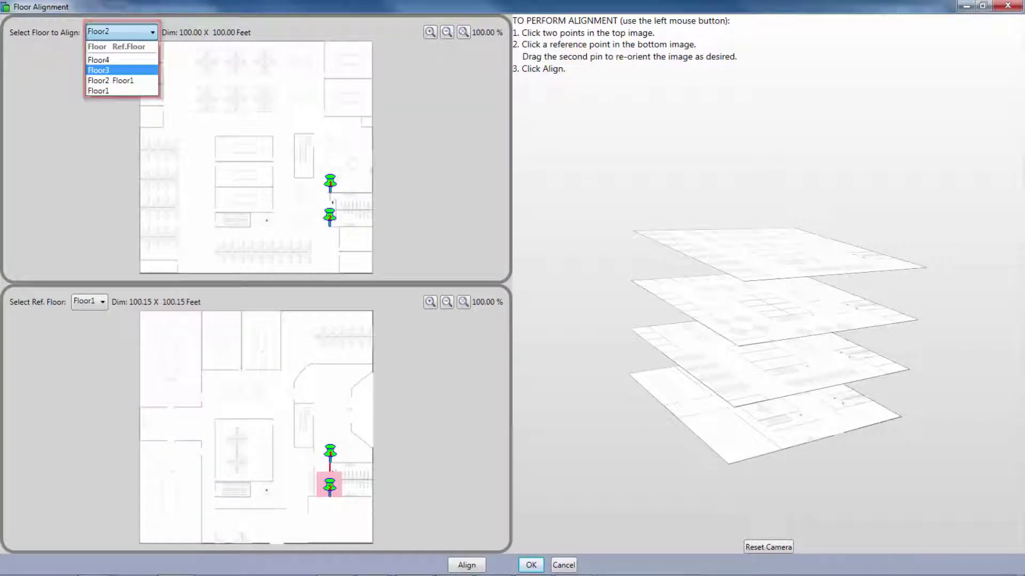
pyautogui.press('Return')
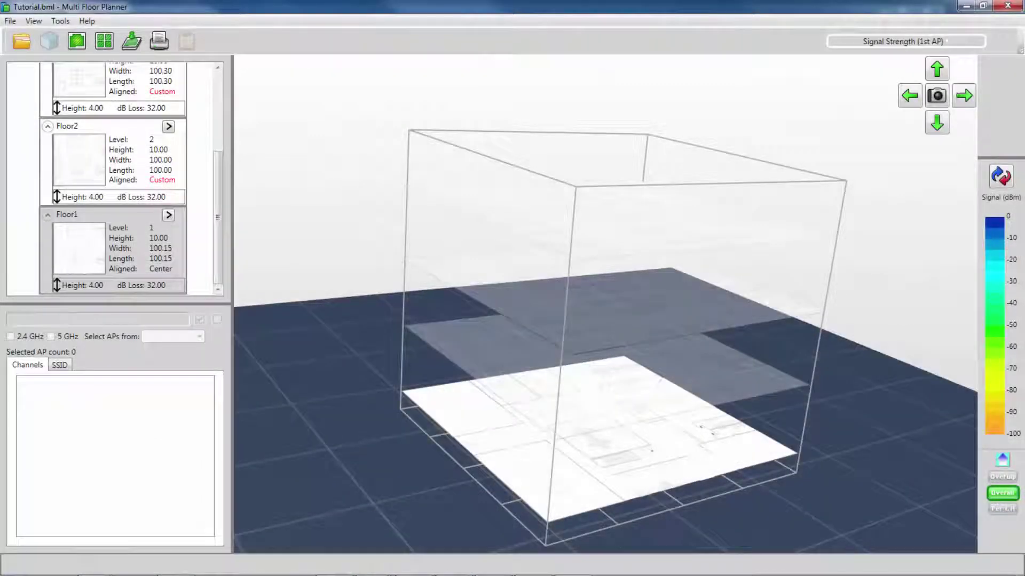
# Examine the aligned floor stack in the 3D view, highlighting Floor2 up through Floor4 and checking the floors' alignment details.
pyautogui.moveTo(606, 321); pyautogui.dragTo(598, 369)
pyautogui.click(121, 160)
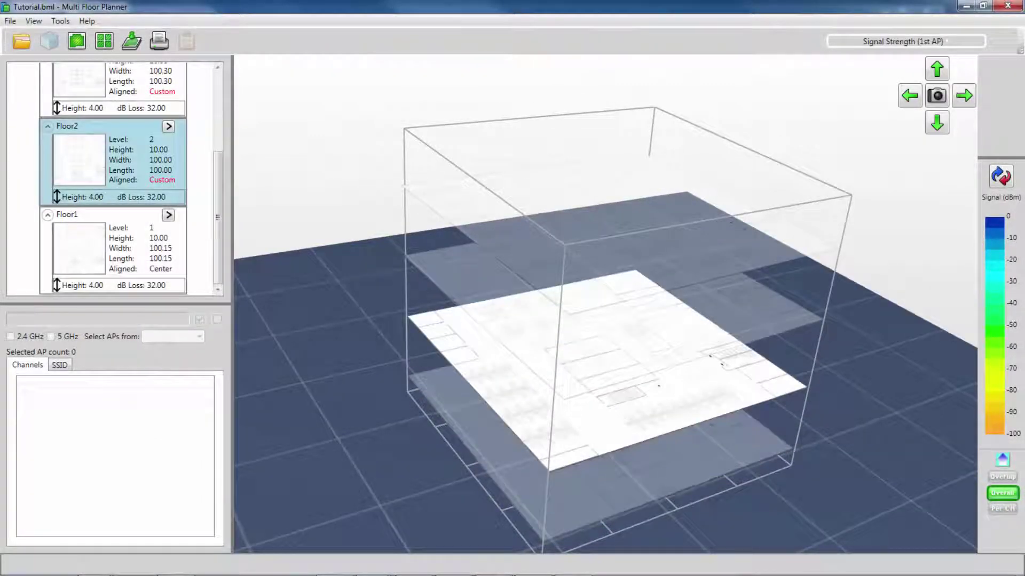
pyautogui.press('Up')
pyautogui.press('Up')
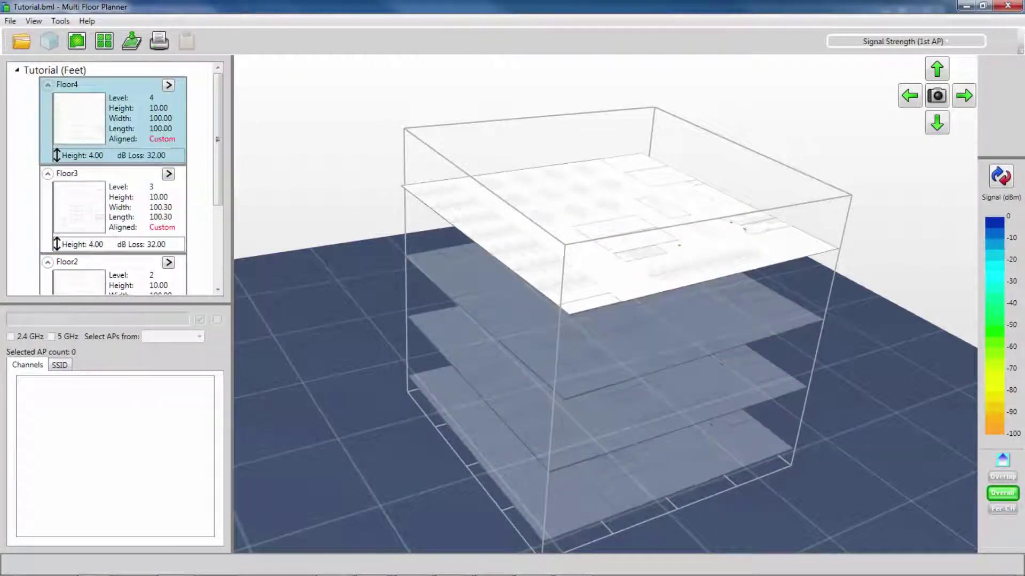
pyautogui.scroll(-3, 112, 179)
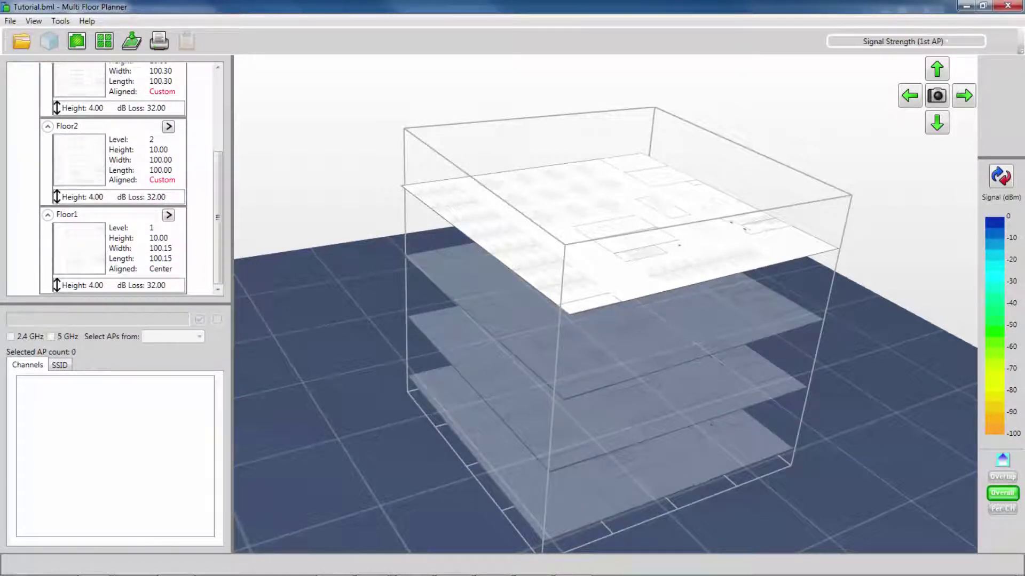
pyautogui.moveTo(606, 278); pyautogui.dragTo(601, 387)
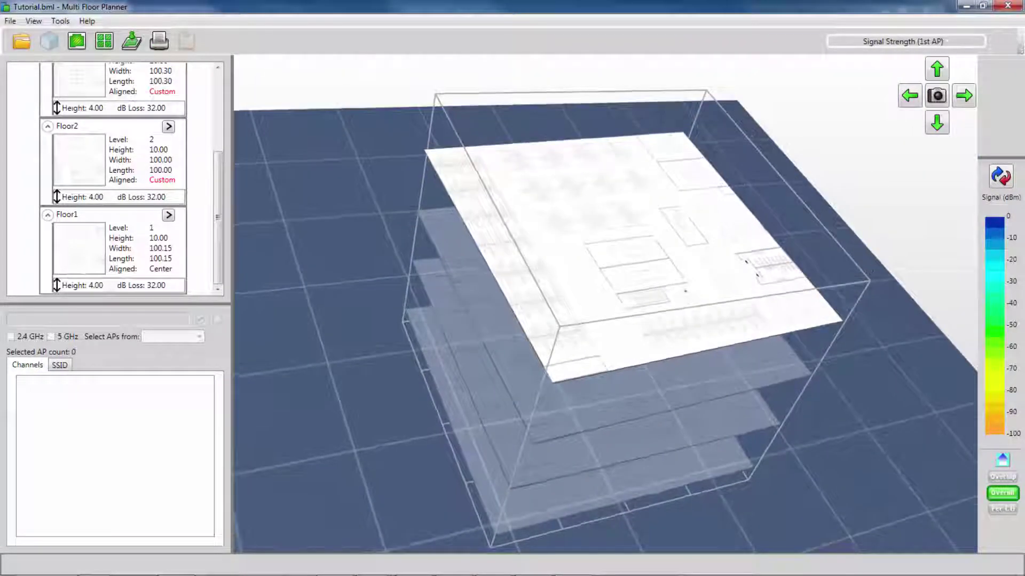
pyautogui.scroll(5, 112, 179)
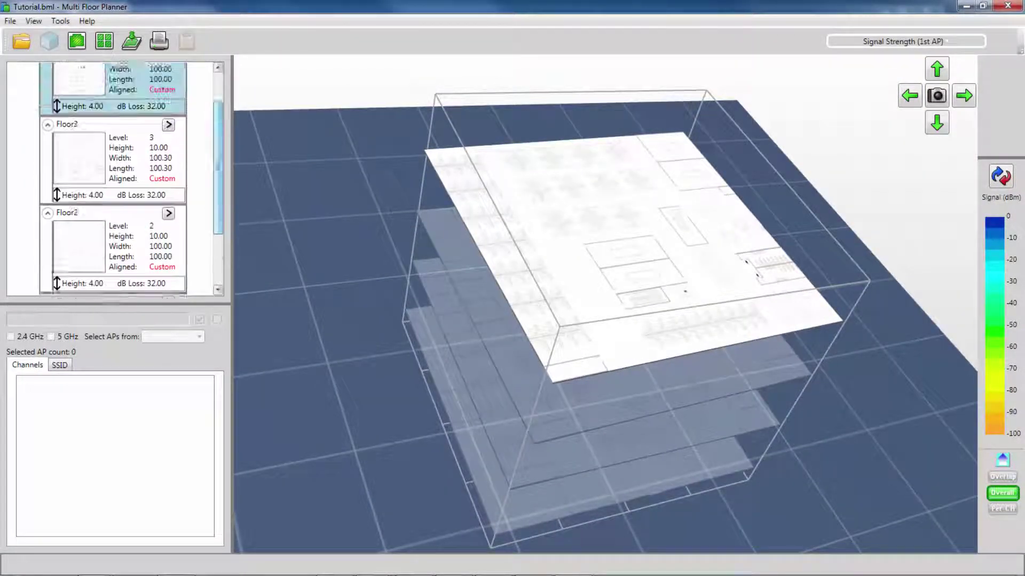
# Open Floor1 in the single-floor view and draw a Dry Wall (4 dB) along the lower edge of the two adjoining upper meeting rooms.
pyautogui.click(77, 41)
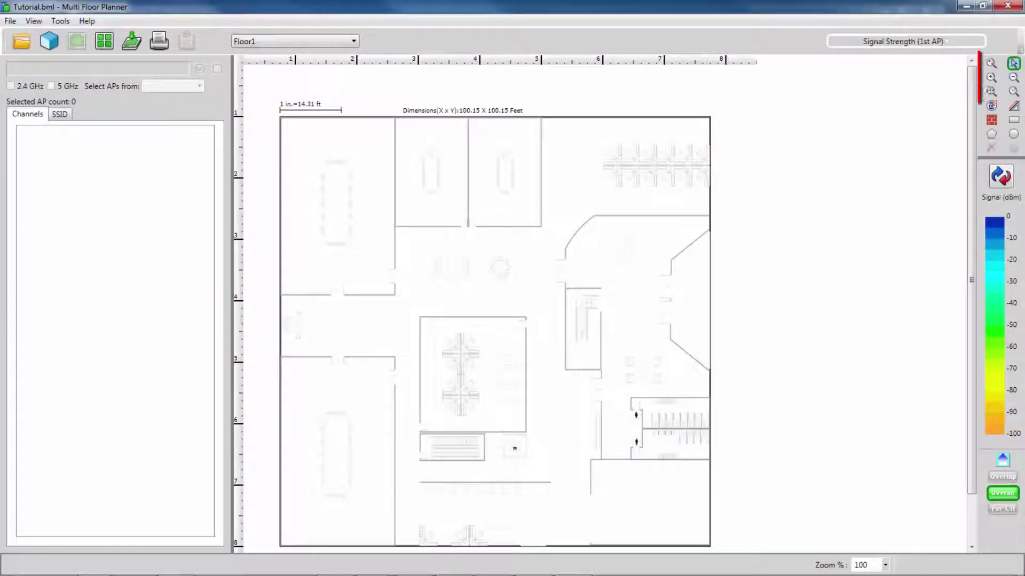
pyautogui.click(991, 120)
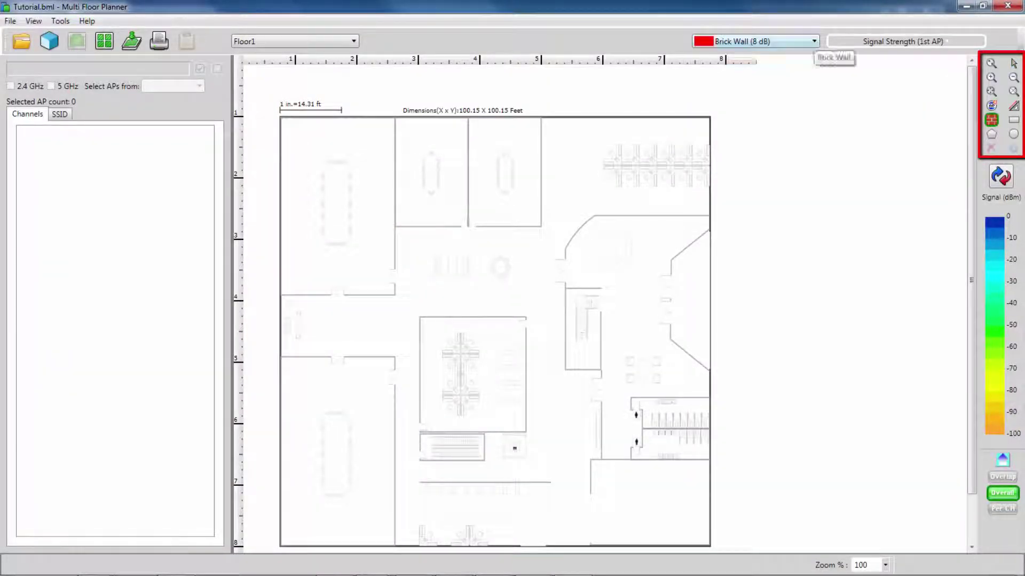
pyautogui.click(814, 41)
pyautogui.click(747, 91)
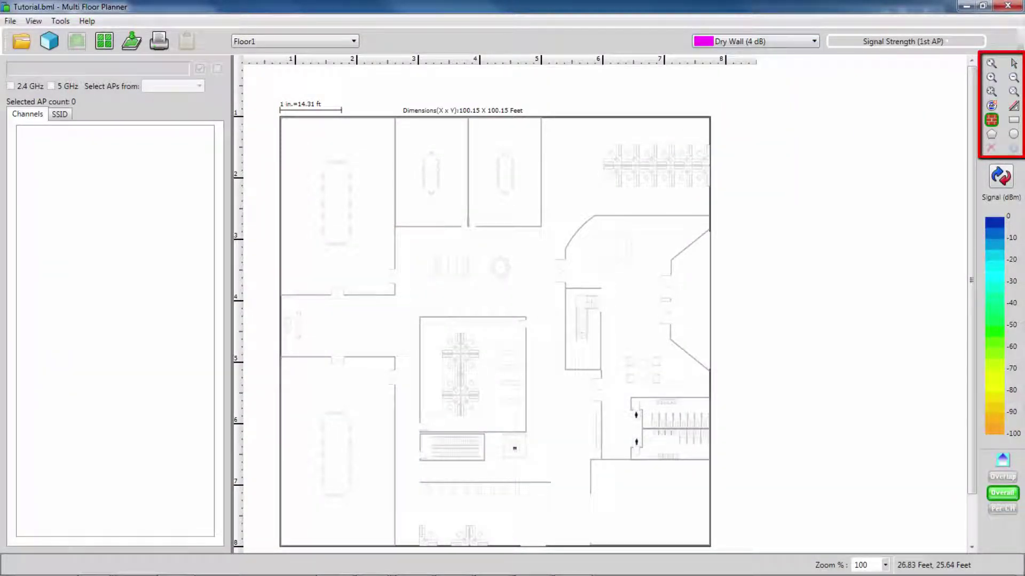
pyautogui.moveTo(395, 227); pyautogui.dragTo(543, 228)
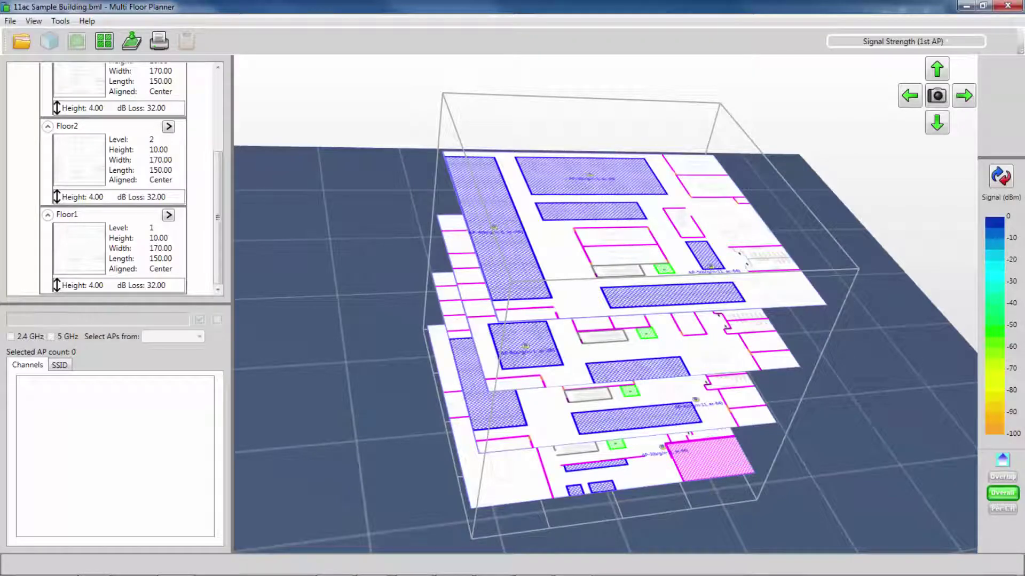
# Generate the signal strength heatmap for all floors of the 11ac Sample Building and inspect it in the 3D view.
pyautogui.moveTo(218, 213); pyautogui.dragTo(217, 134)
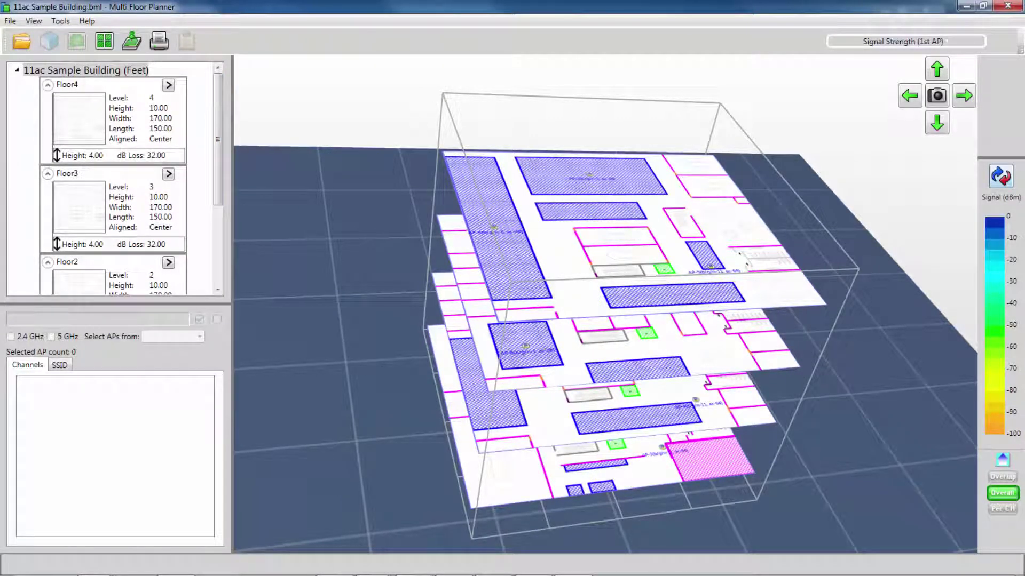
pyautogui.click(1001, 177)
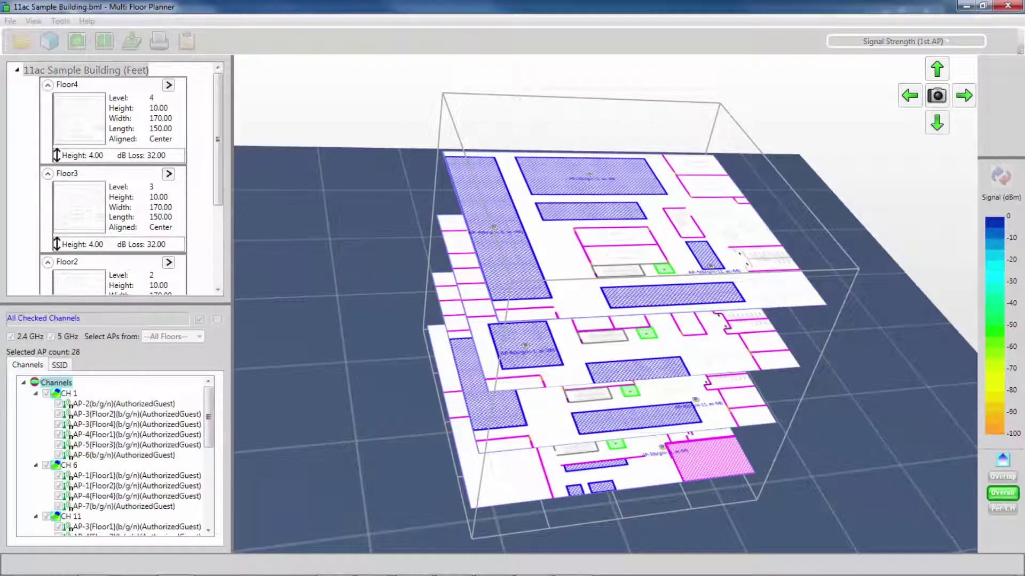
pyautogui.moveTo(561, 320); pyautogui.dragTo(559, 245)
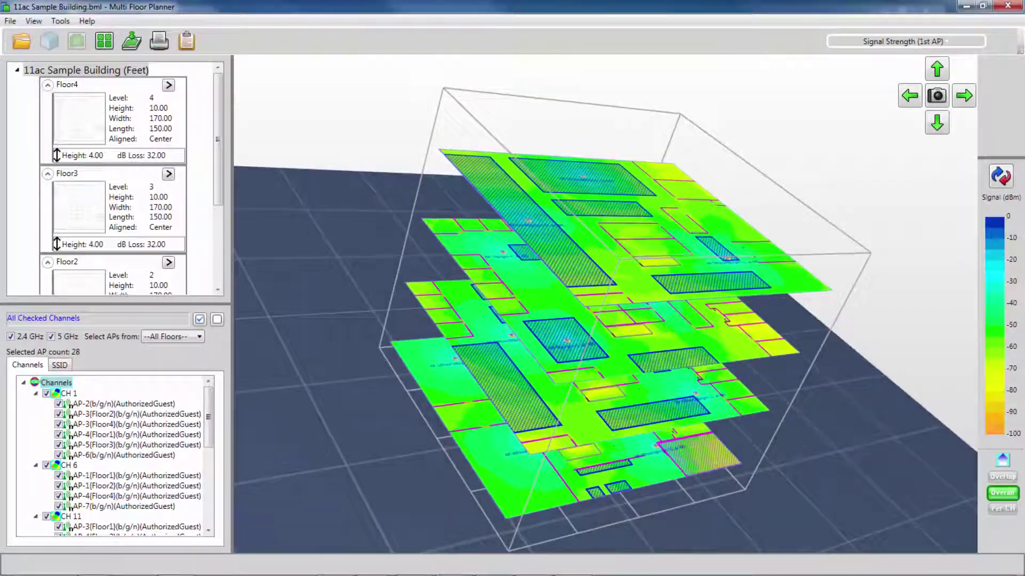
pyautogui.moveTo(606, 304); pyautogui.dragTo(555, 312)
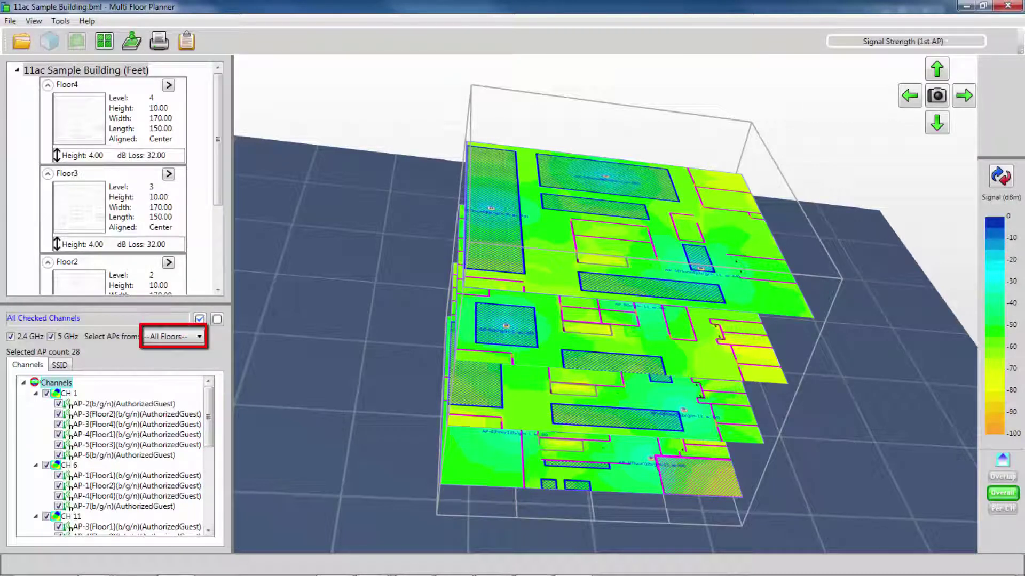
# Limit the selected APs to those on Floor2 and inspect their signal spread across the neighbouring floors in 3D.
pyautogui.click(173, 336)
pyautogui.click(154, 380)
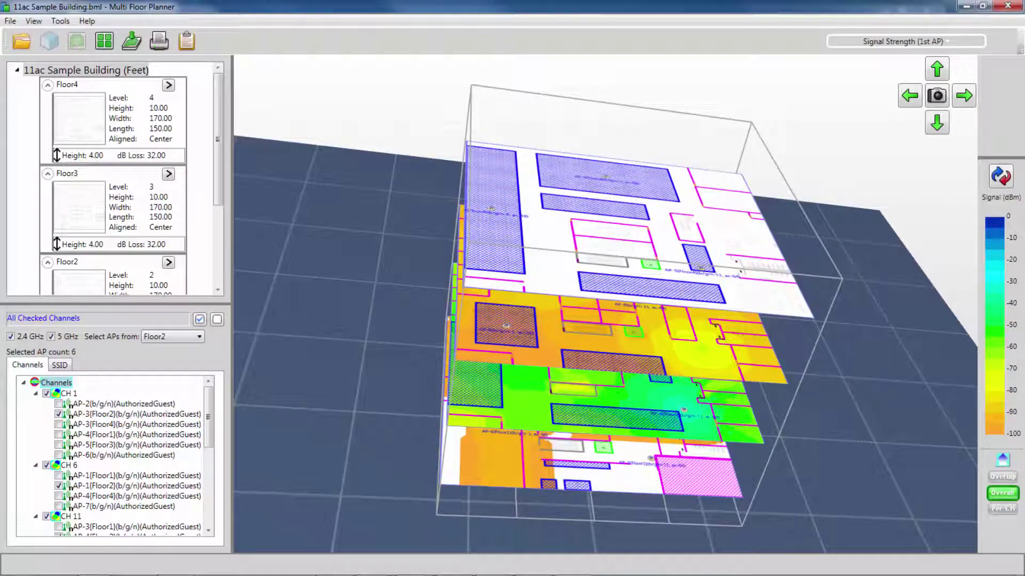
pyautogui.moveTo(576, 320); pyautogui.dragTo(675, 277)
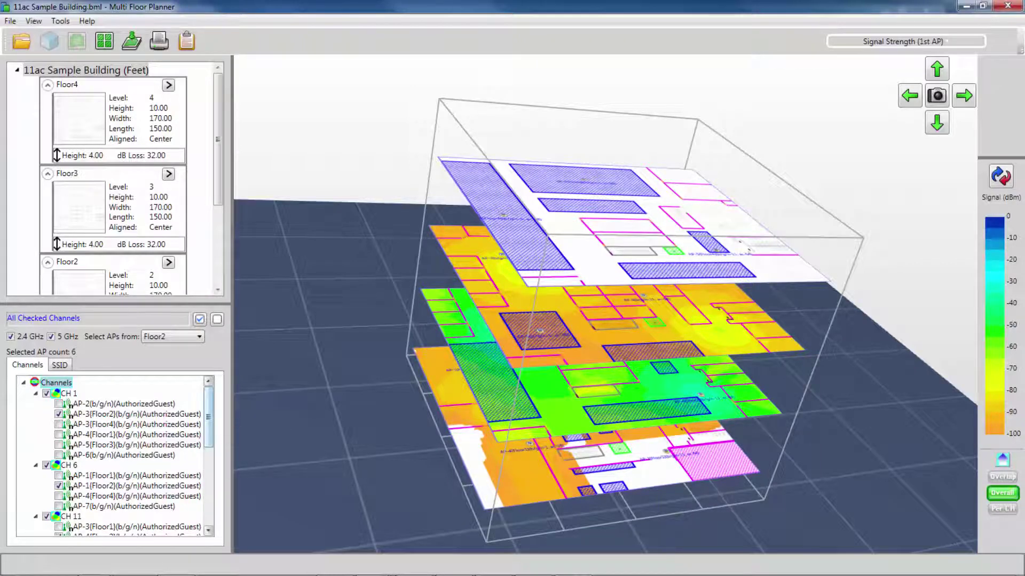
# Show the signal coverage of only the ac radio of AP-4 on Floor2 and examine its reach across the floors in 3D.
pyautogui.moveTo(209, 417); pyautogui.dragTo(209, 495)
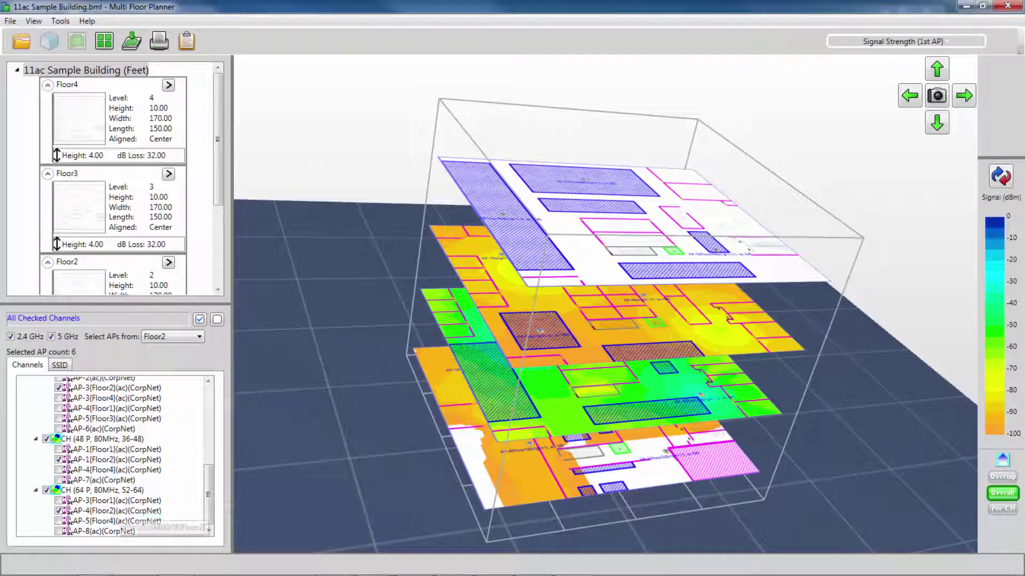
pyautogui.click(121, 512)
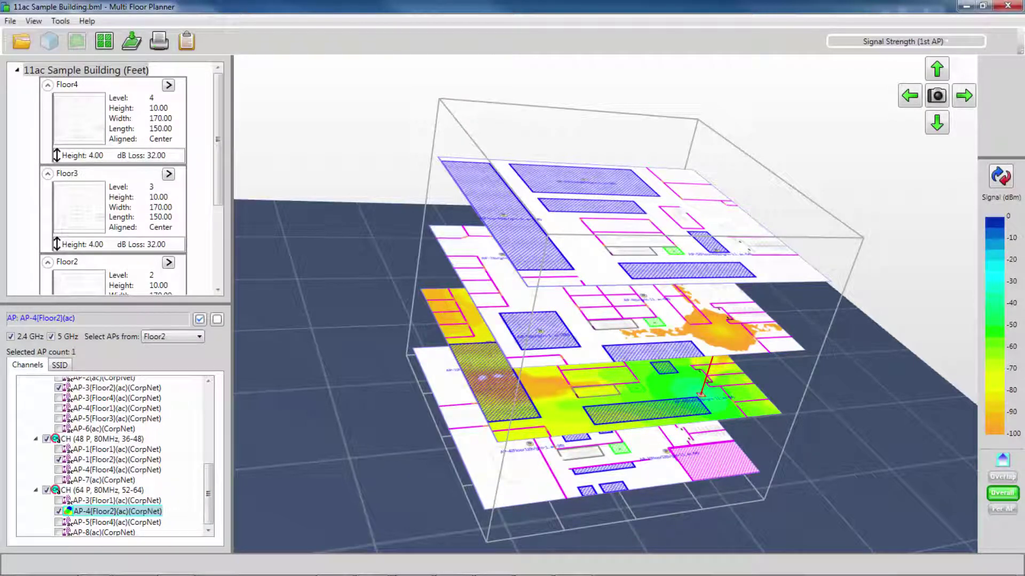
pyautogui.moveTo(603, 342); pyautogui.dragTo(607, 275)
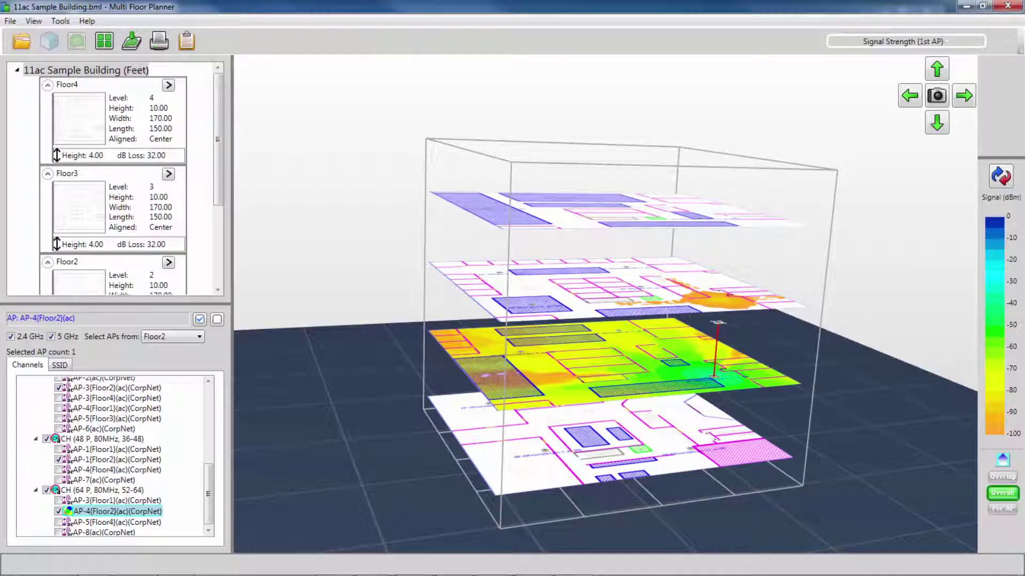
pyautogui.moveTo(608, 299); pyautogui.dragTo(614, 371)
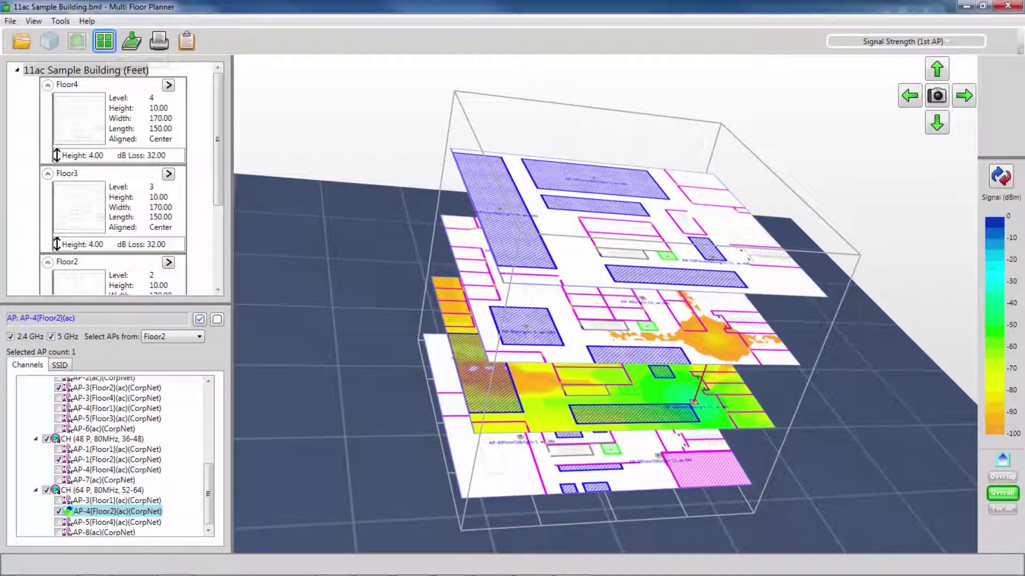
# Display all four floors side by side and show the coverage of only the ac radio of AP-1 on Floor2.
pyautogui.click(104, 42)
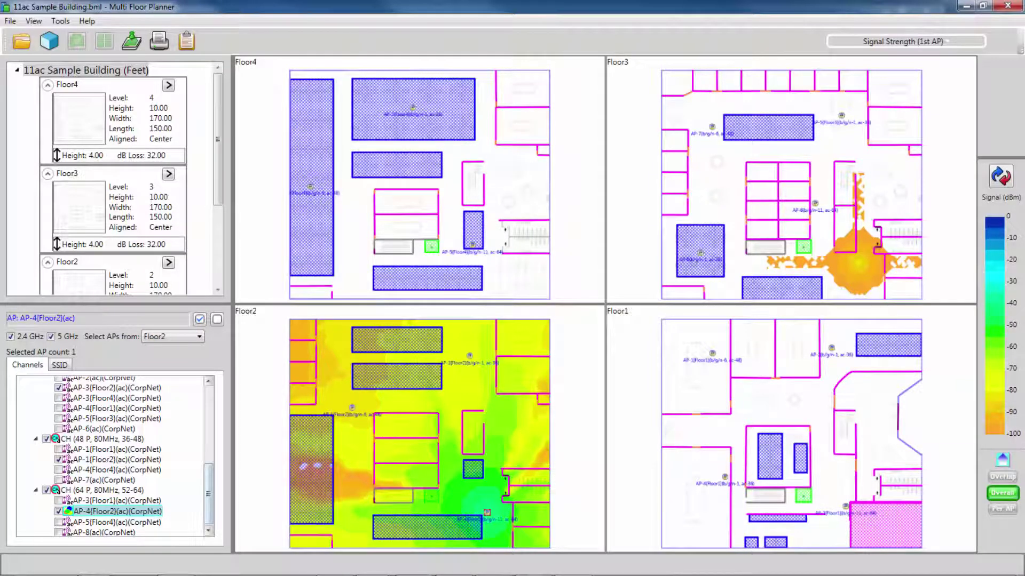
pyautogui.click(101, 460)
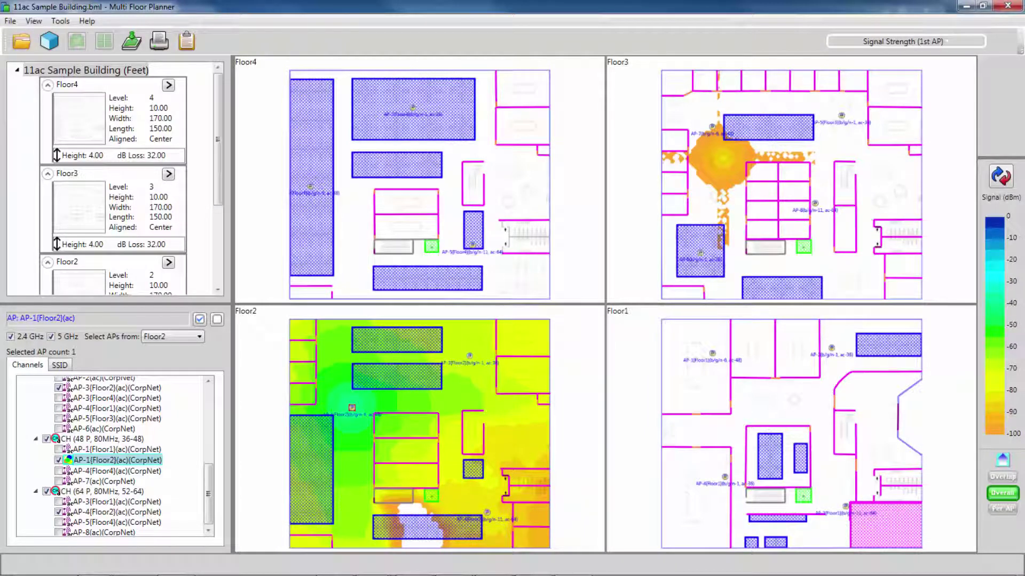
pyautogui.moveTo(208, 494); pyautogui.dragTo(208, 424)
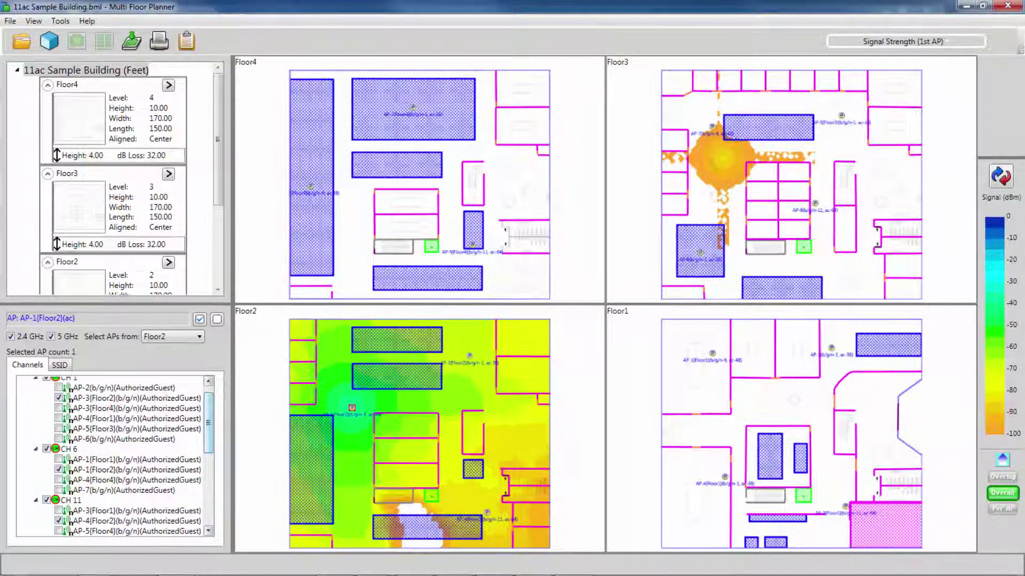